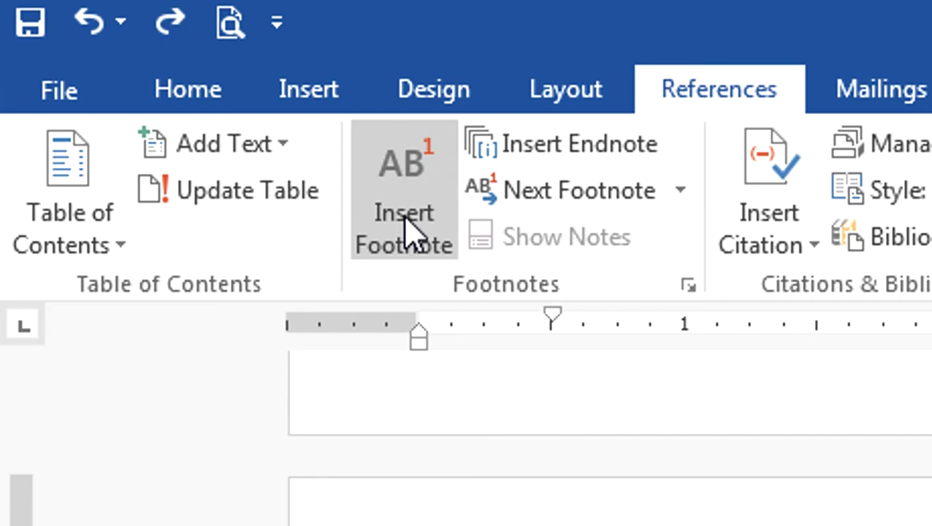
Insert a footnote after the word "literal" in the Chapter-1 introduction with the note text "ACTUAL"
left_click(409, 229)
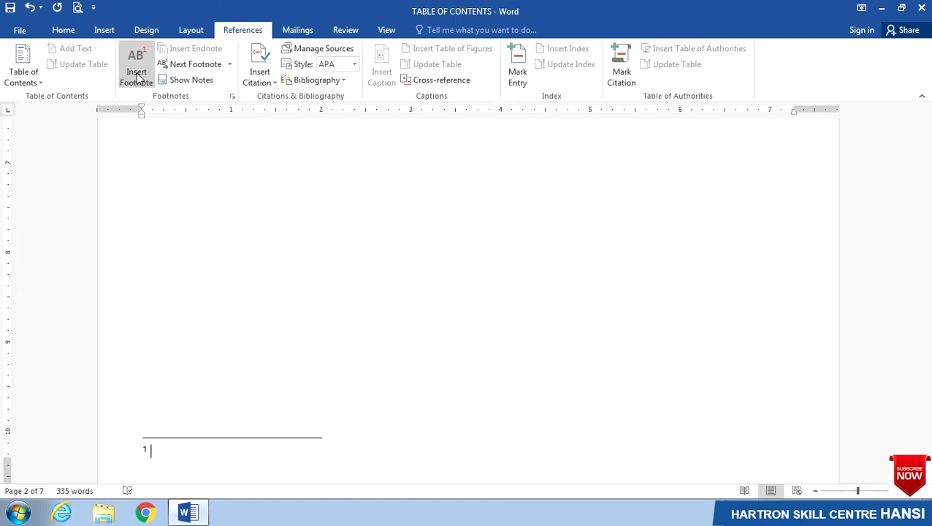
type("ACTUAL")
scroll(138, 78, "up", 3)
scroll(138, 79, "down", 2)
scroll(137, 79, "down", 1)
Add a footnote to the word "instructions" in the Chapter-1 paragraph with the note text "INFORMATION"
scroll(250, 209, "up", 10)
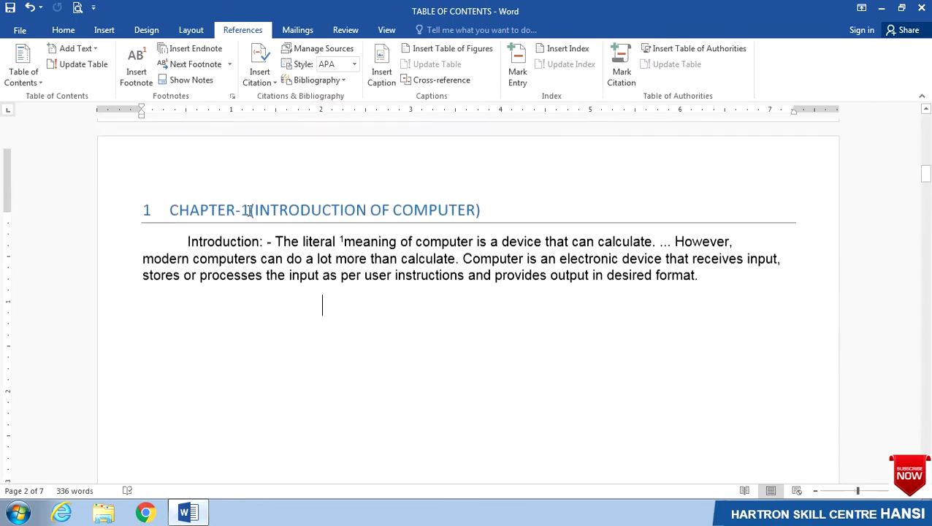
double_click(428, 290)
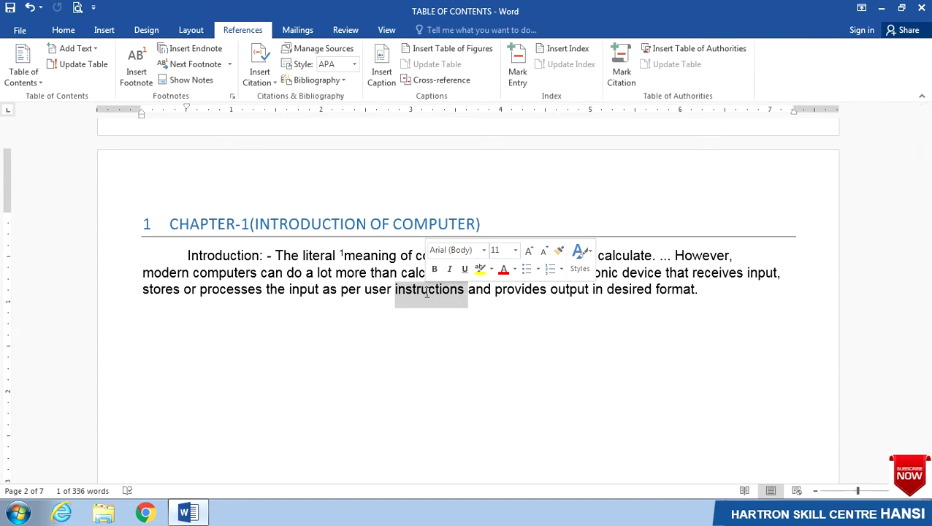
left_click(139, 73)
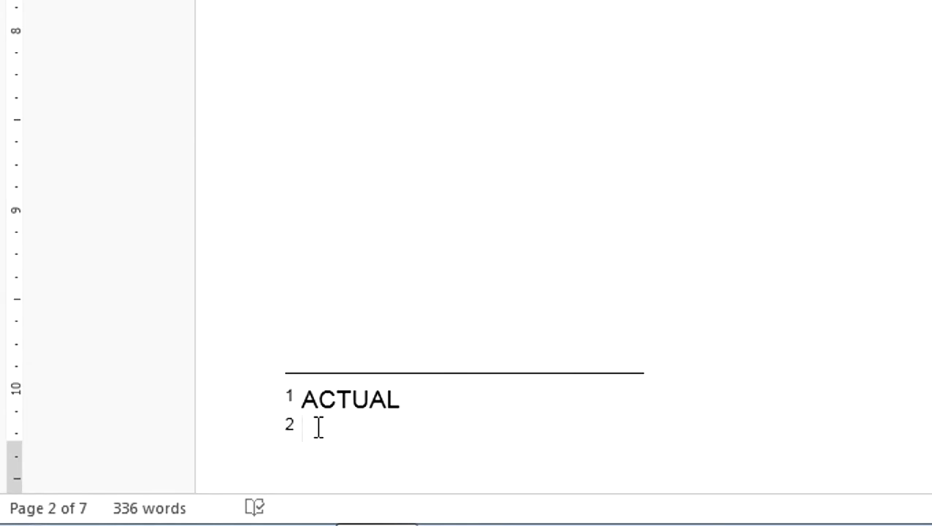
type("INFORMATI")
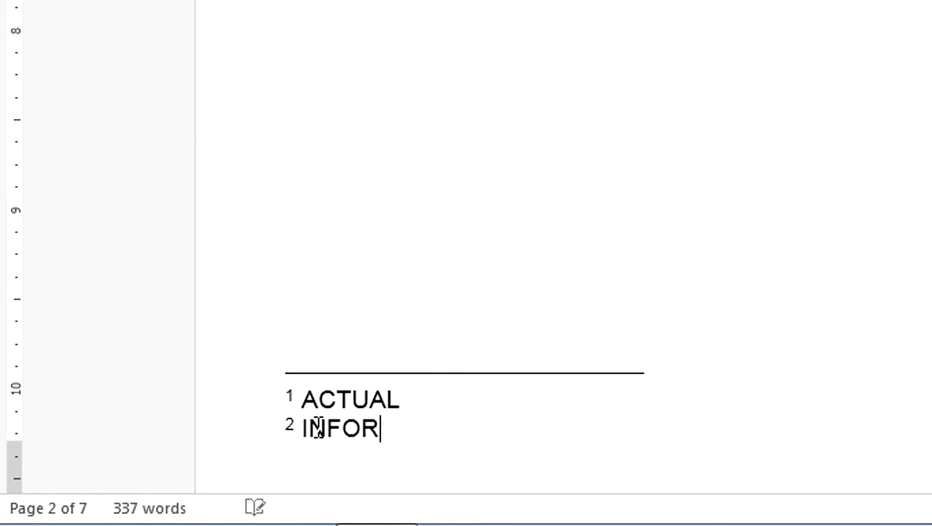
type("ON")
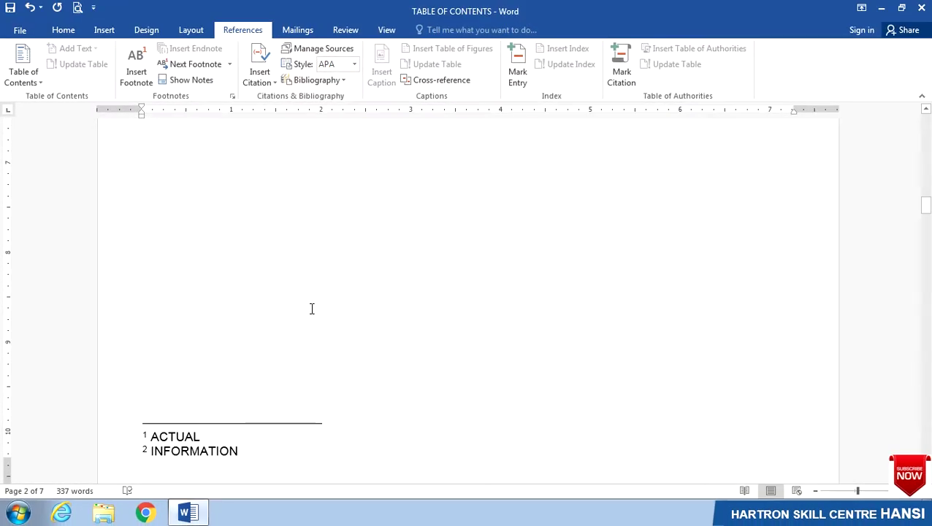
Add a footnote to the "Diligence" bullet in Chapter-2 with the note text "HARD WORKING"
scroll(311, 308, "down", 10)
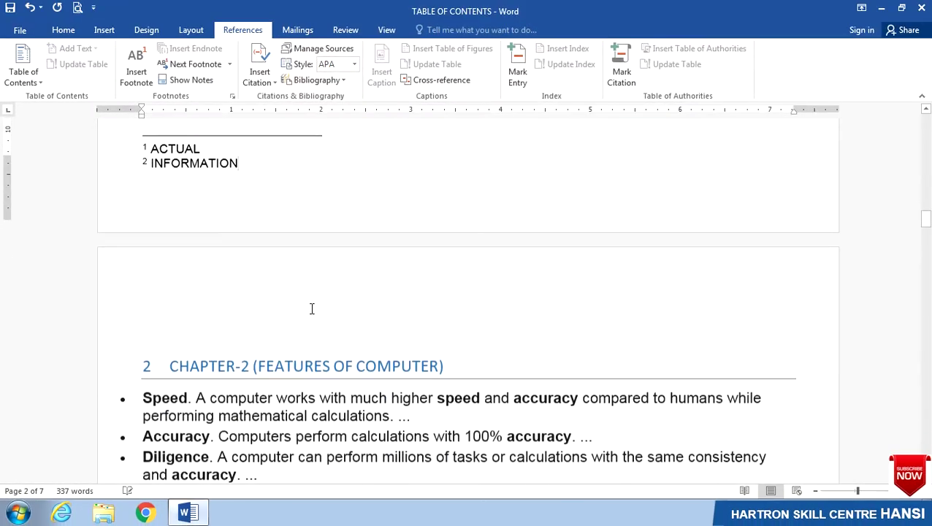
scroll(311, 309, "down", 2)
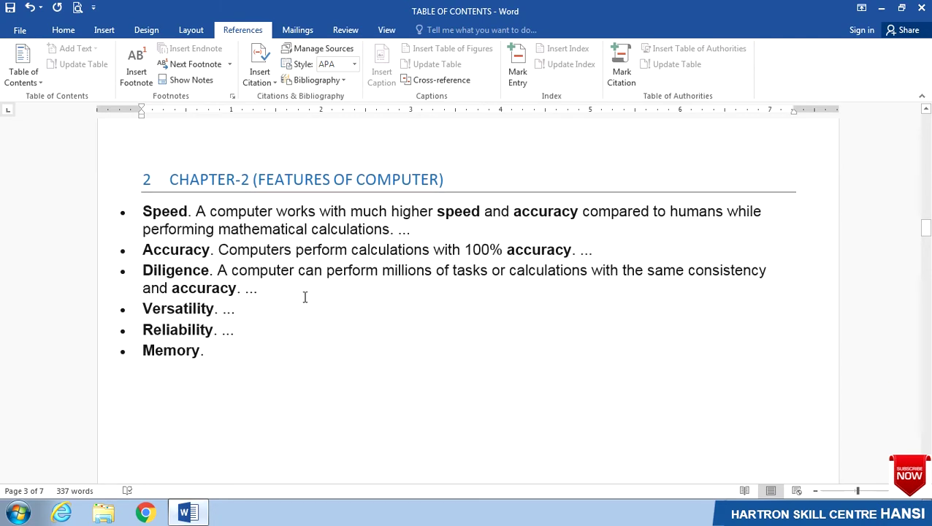
double_click(176, 269)
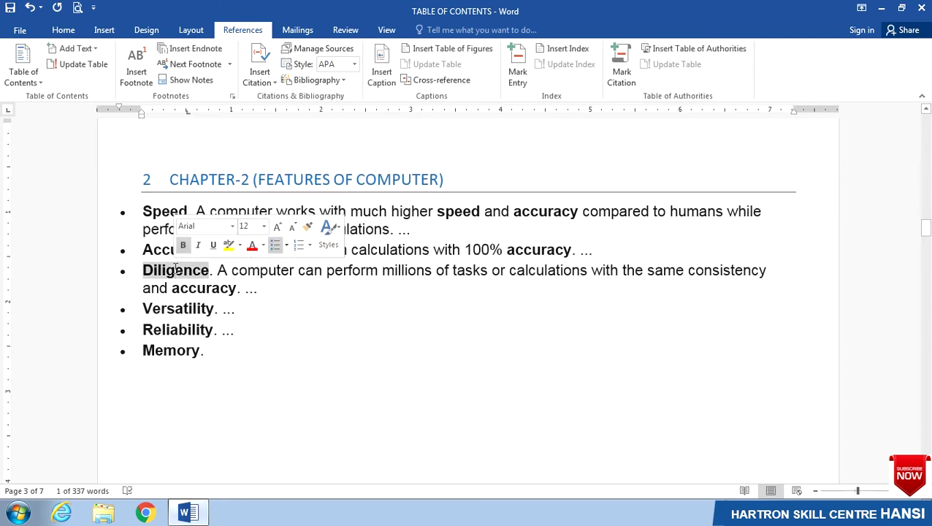
left_click(136, 76)
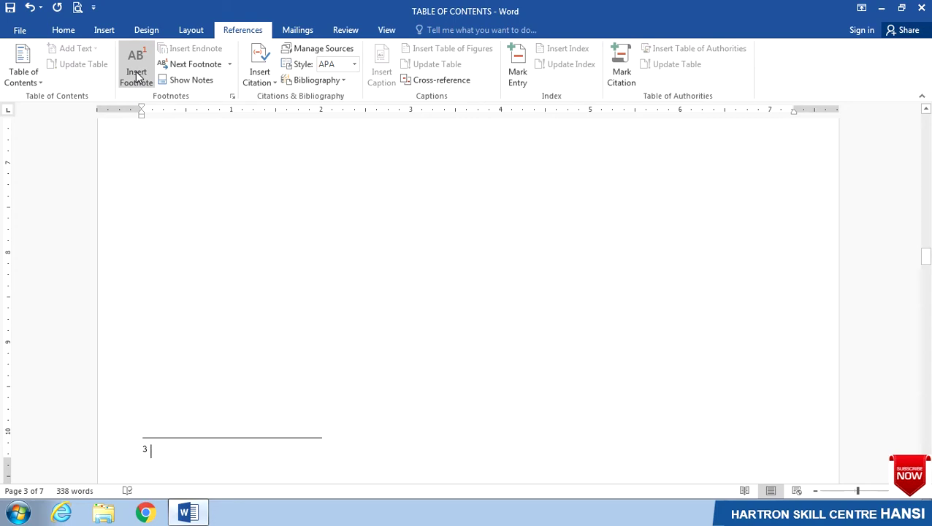
type("HARD WORKING")
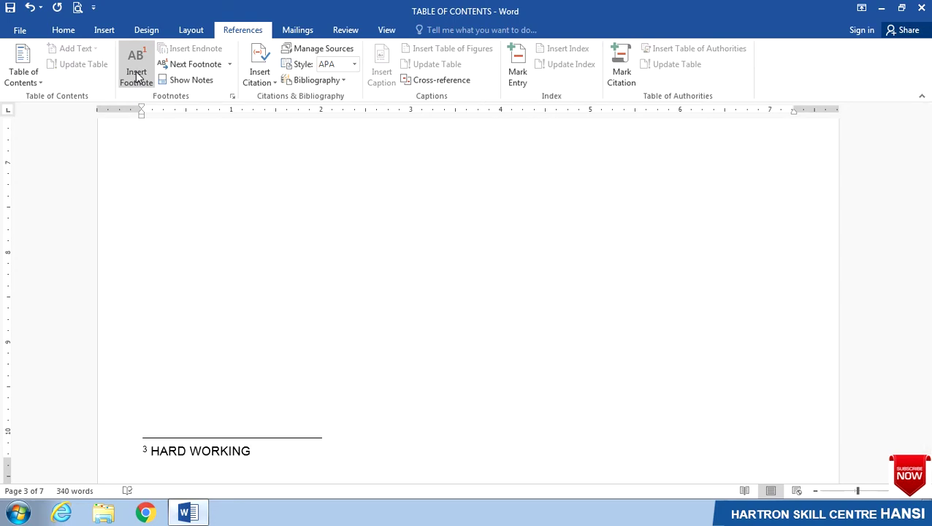
Add a footnote to the "Reliability" bullet in Chapter-2 with the note text "SAFETY"
scroll(356, 202, "up", 10)
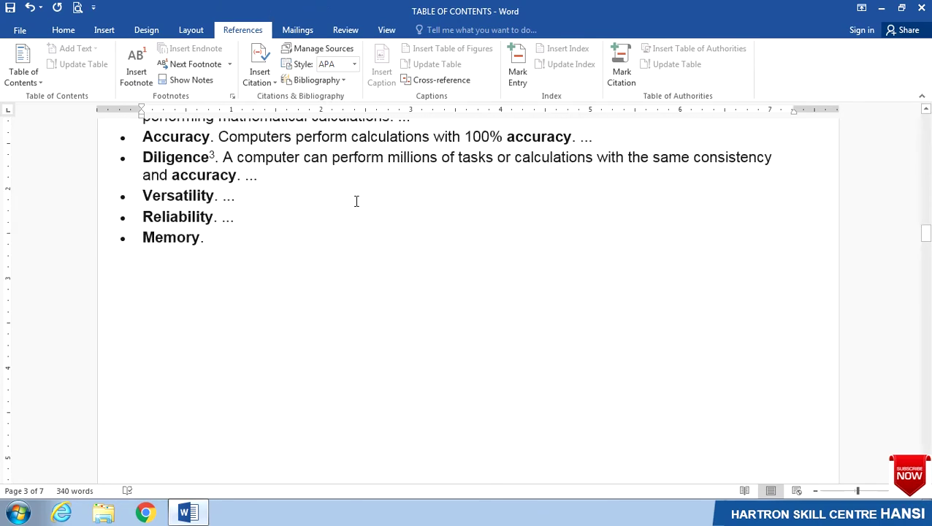
double_click(181, 217)
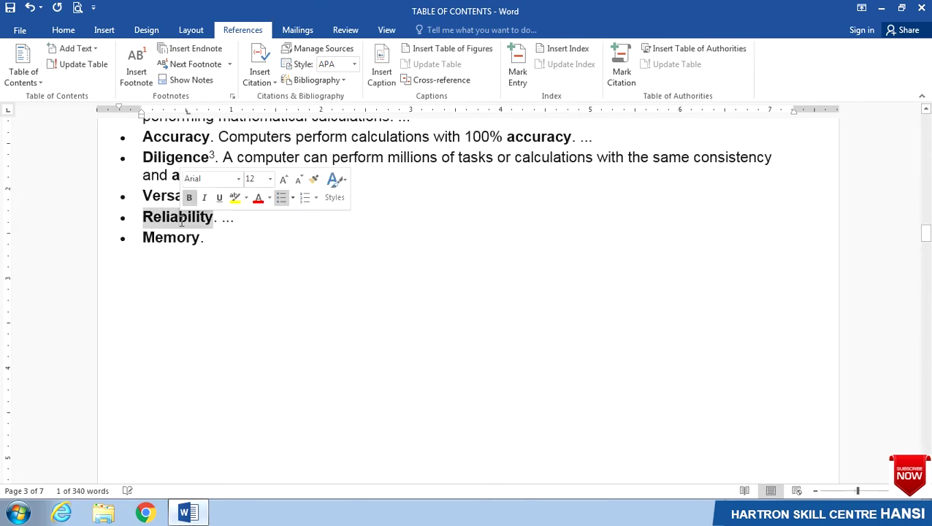
left_click(137, 75)
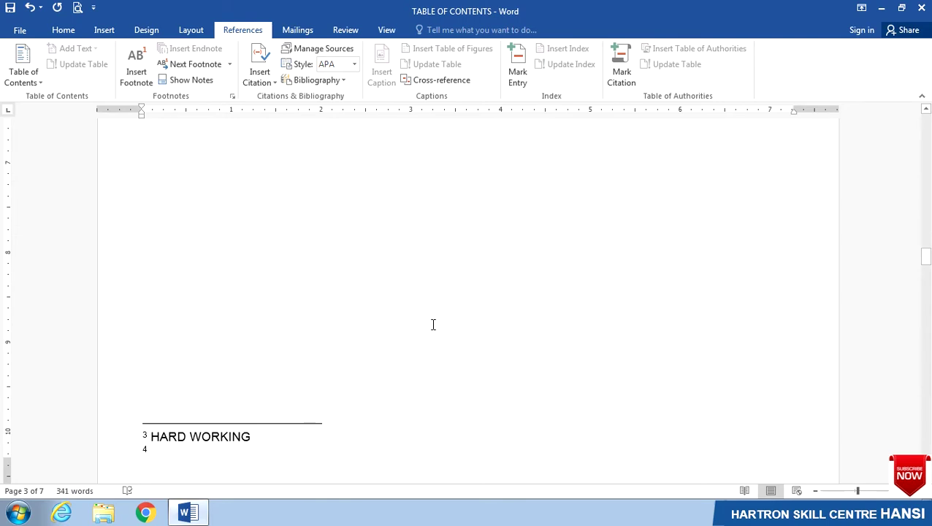
type("SAFETY")
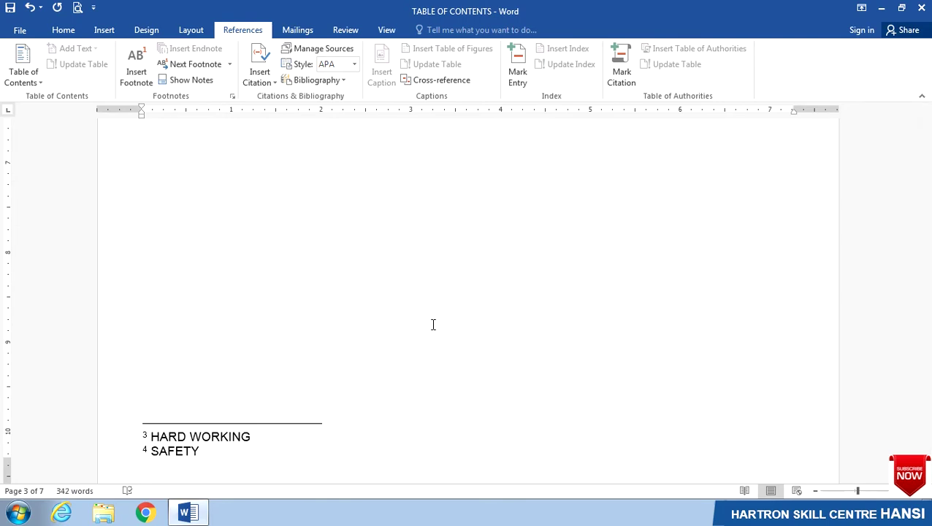
Jump from the end of the Chapter-3 component list to the previous footnote reference and check its note at the foot of that page
scroll(617, 202, "down", 8)
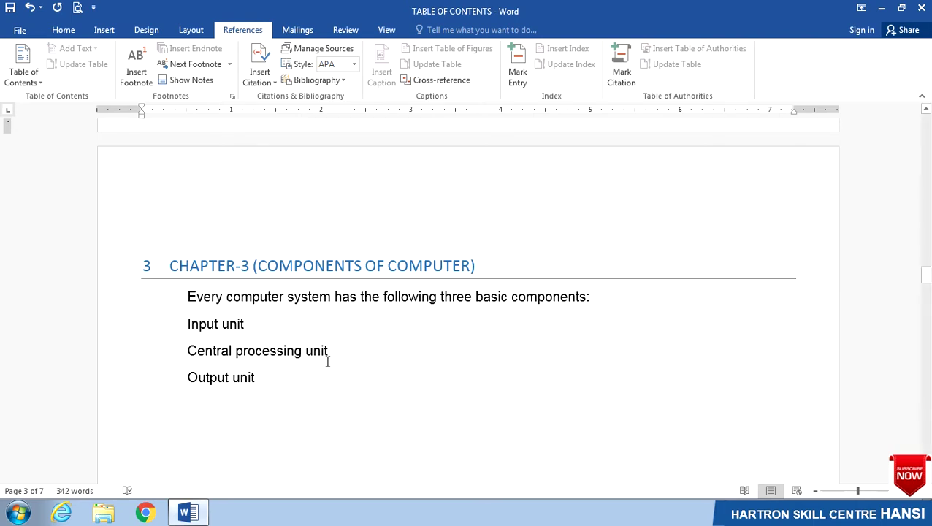
left_click(295, 377)
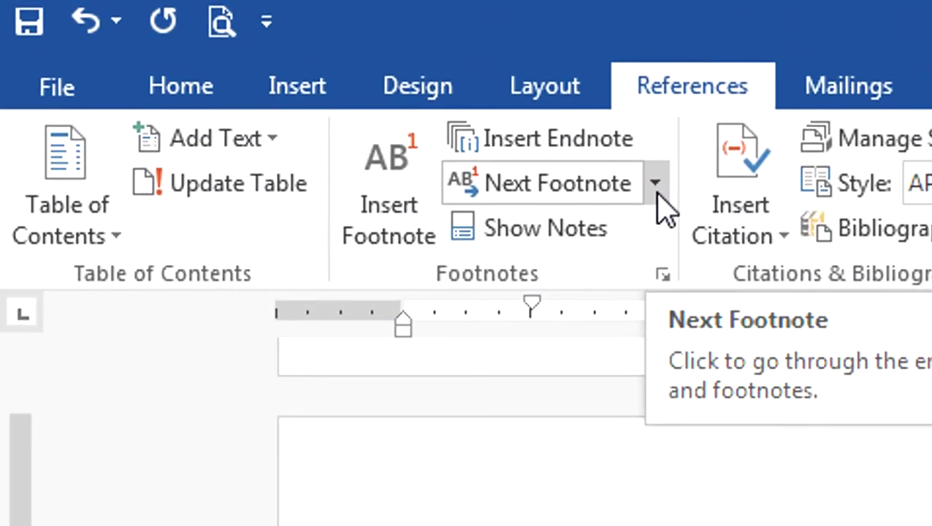
left_click(656, 184)
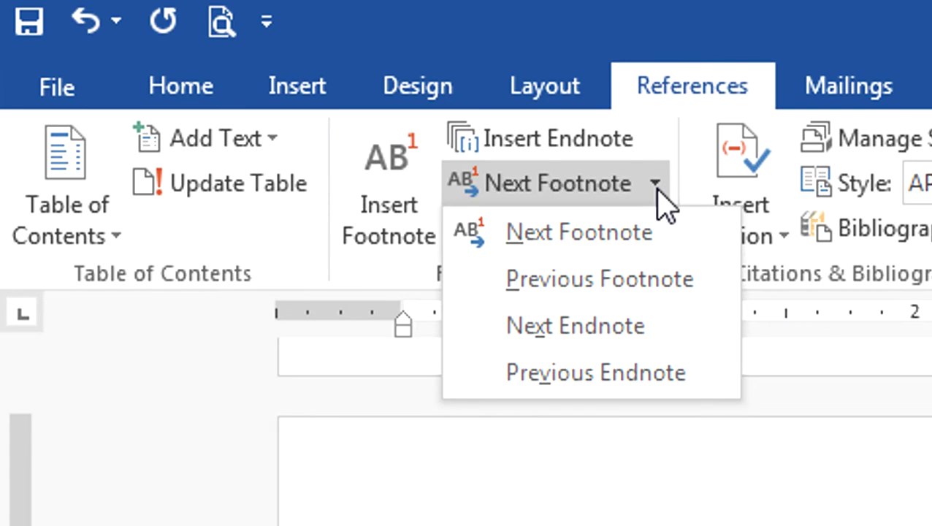
left_click(636, 286)
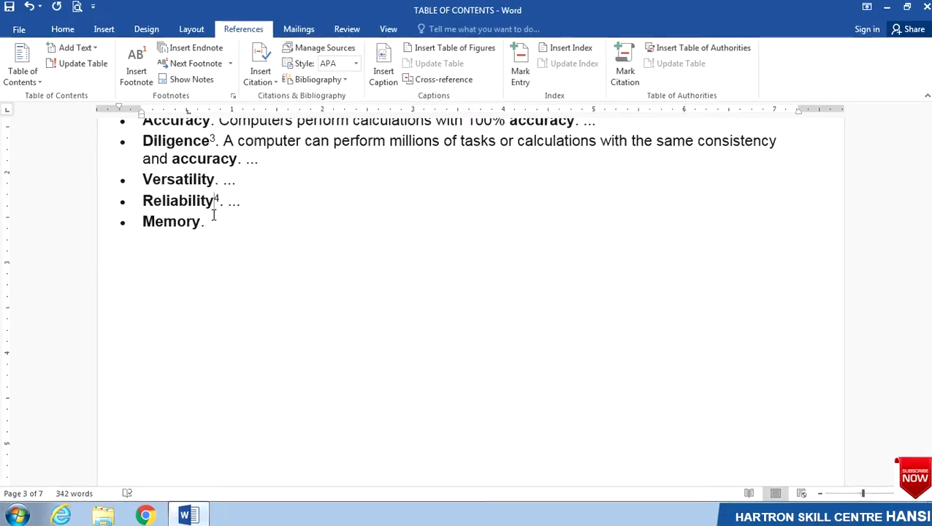
scroll(213, 214, "down", 5)
scroll(213, 214, "down", 3)
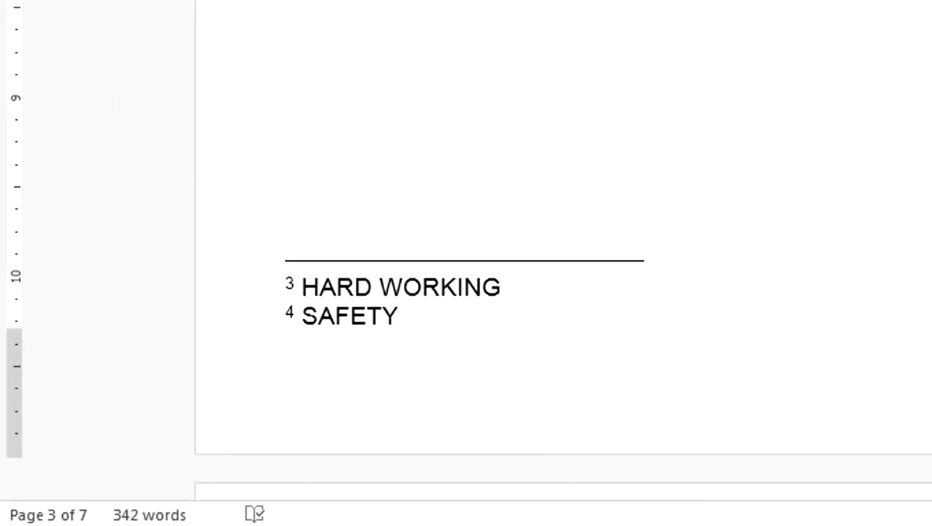
scroll(468, 292, "up", 3)
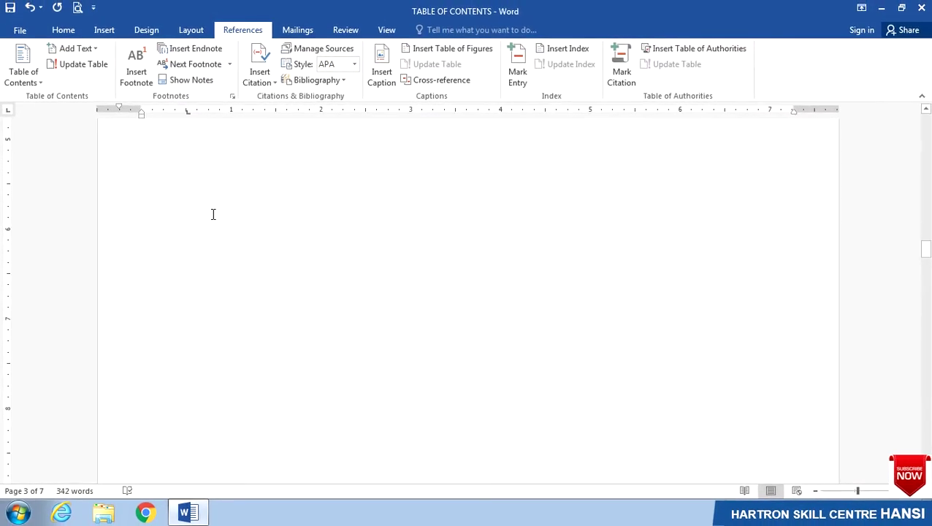
scroll(213, 214, "up", 1)
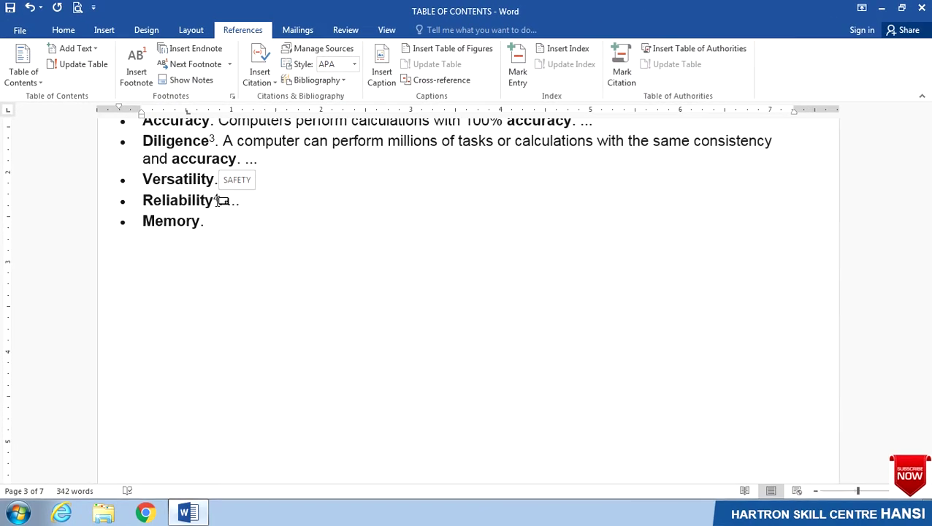
Go back through the two previous footnotes, at "Diligence" and "instructions", and view each reference's note text
left_click(229, 66)
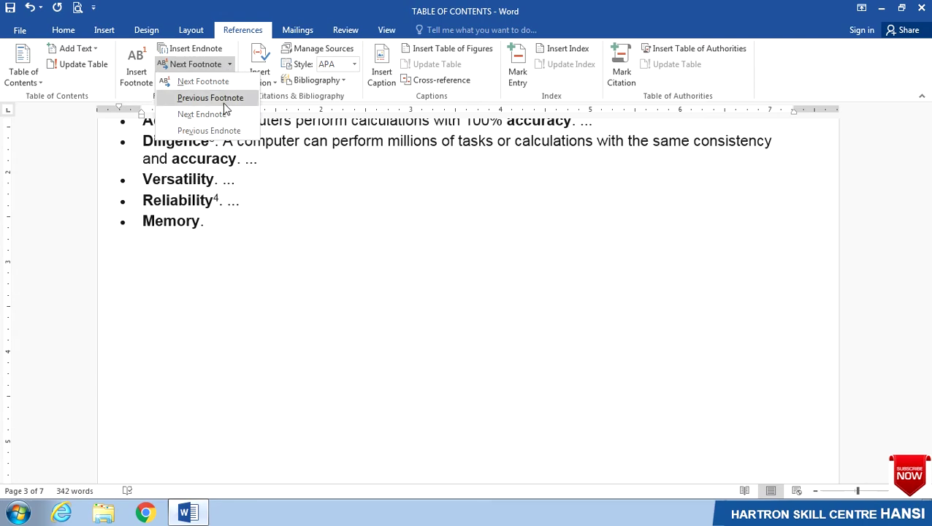
left_click(225, 98)
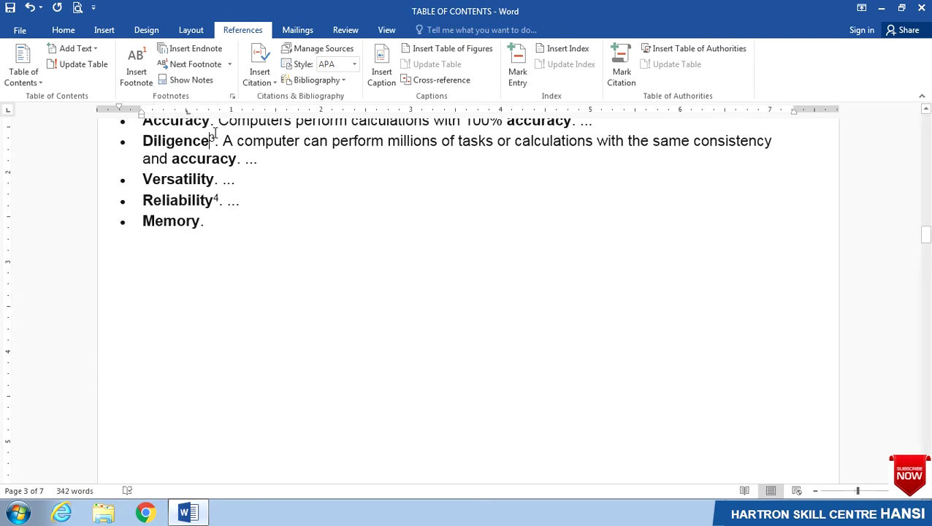
mouse_move(212, 139)
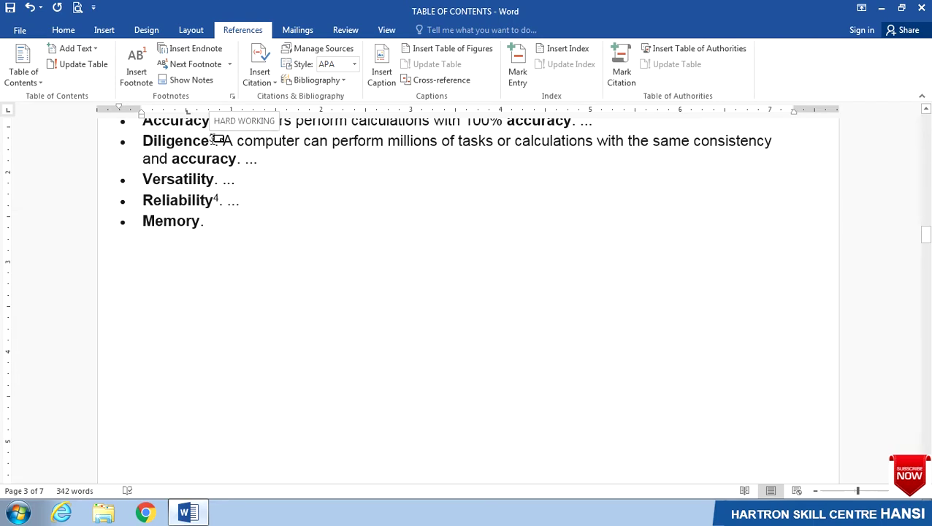
left_click(229, 65)
left_click(224, 97)
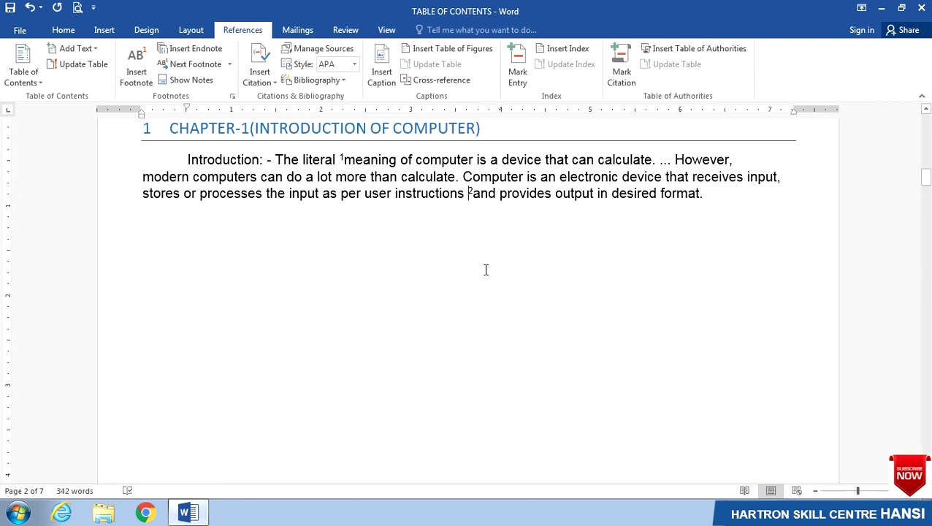
mouse_move(481, 209)
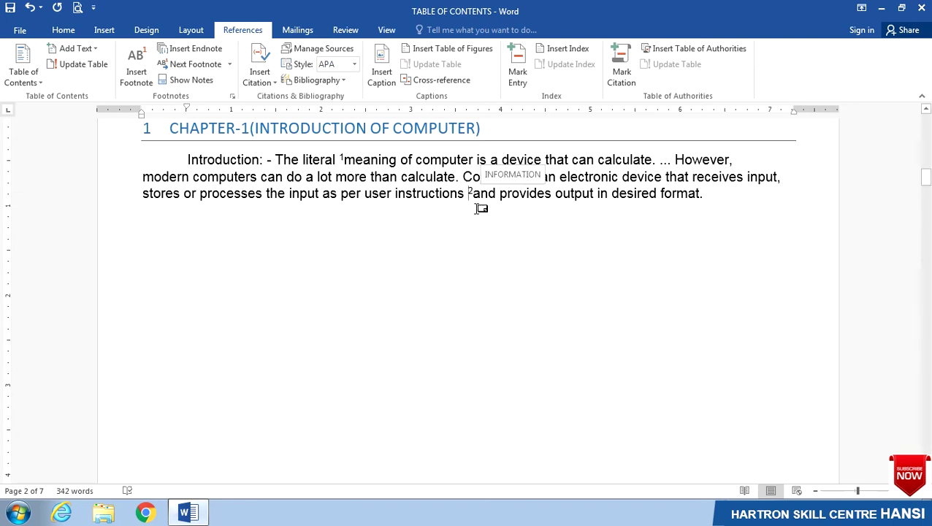
left_click_drag(481, 209, 471, 193)
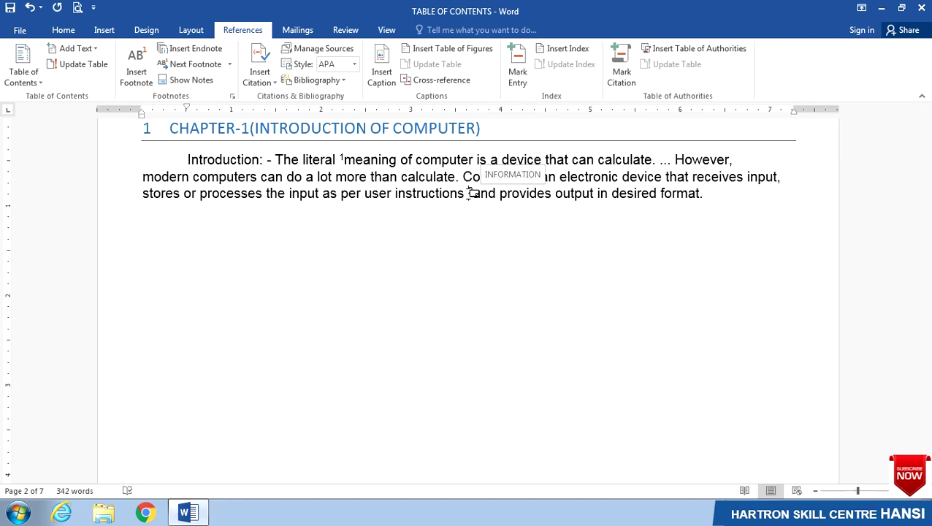
Go forward from the "instructions" footnote through the next two footnote references in Chapter-2
left_click(230, 65)
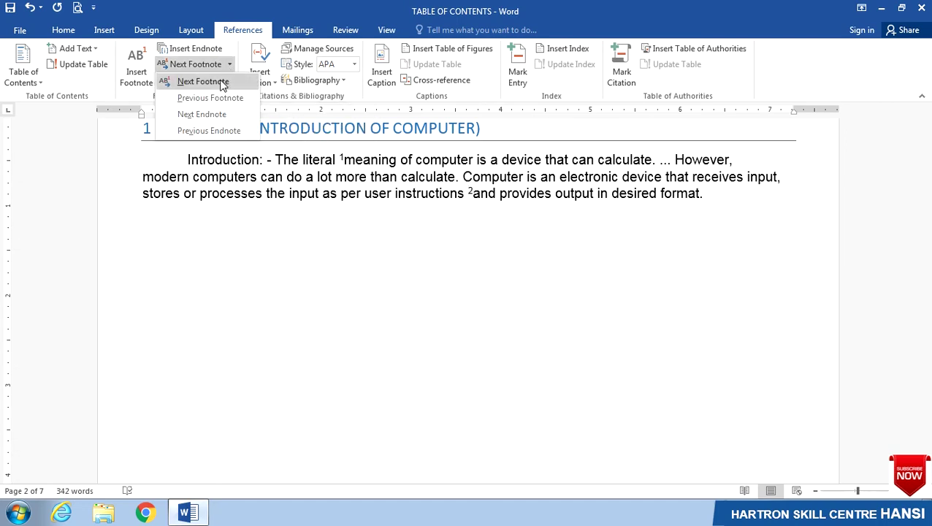
left_click(203, 81)
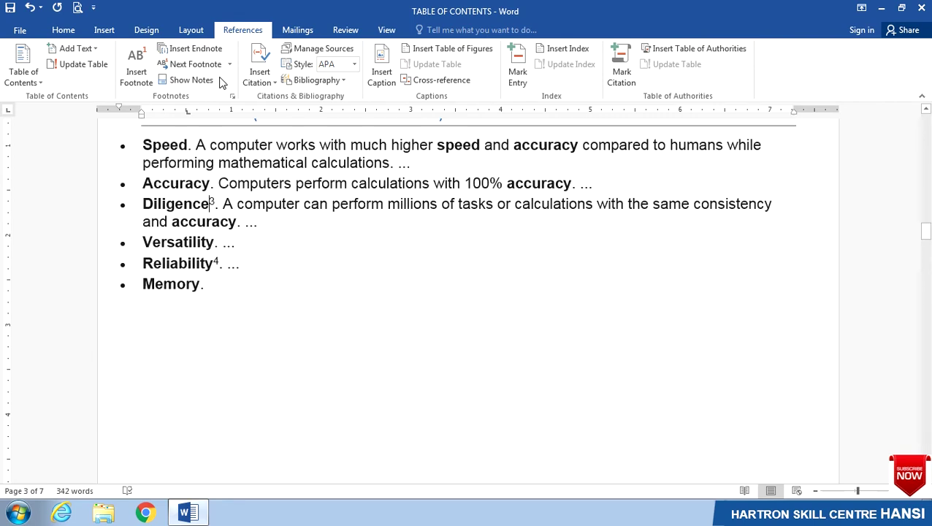
left_click(229, 64)
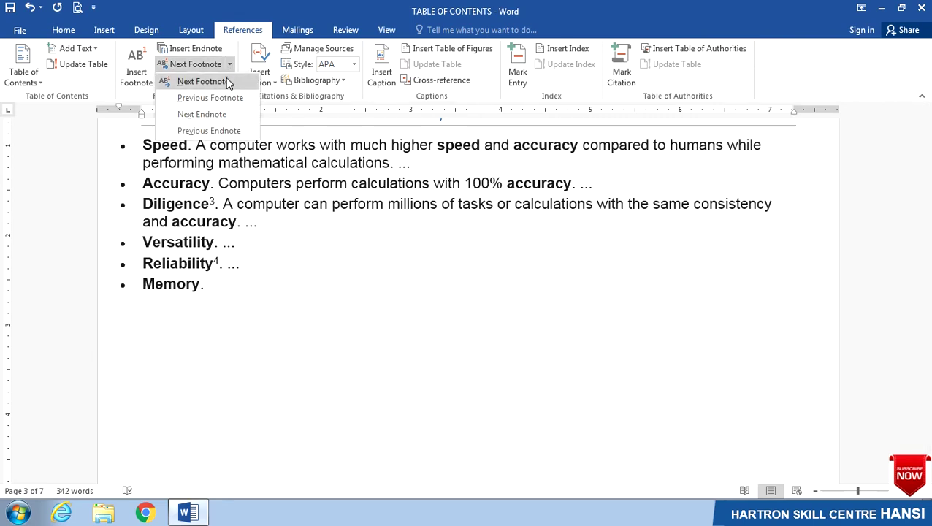
left_click(229, 81)
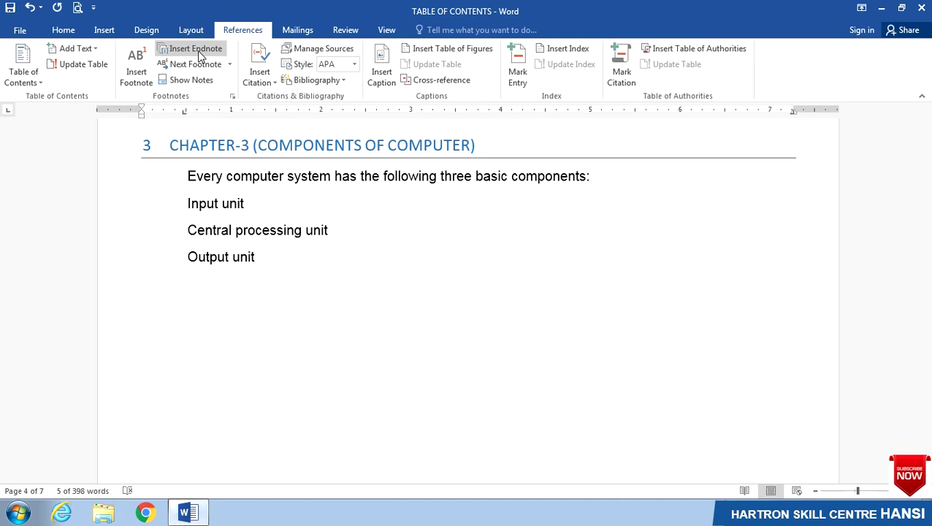
Add an endnote to the introductory sentence of Chapter-3, pasting the note paragraph that starts "Without Input and Output devices, computers probably would be useless"
triple_click(181, 176)
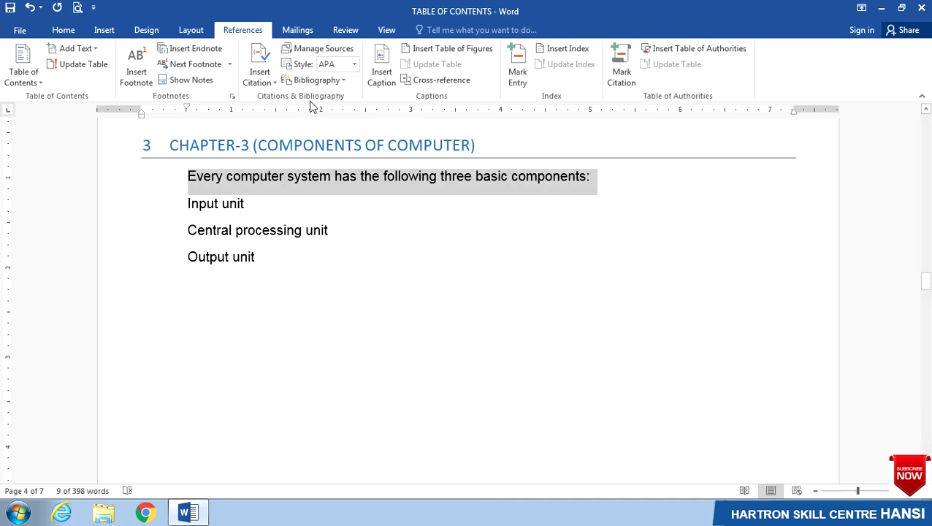
left_click(189, 48)
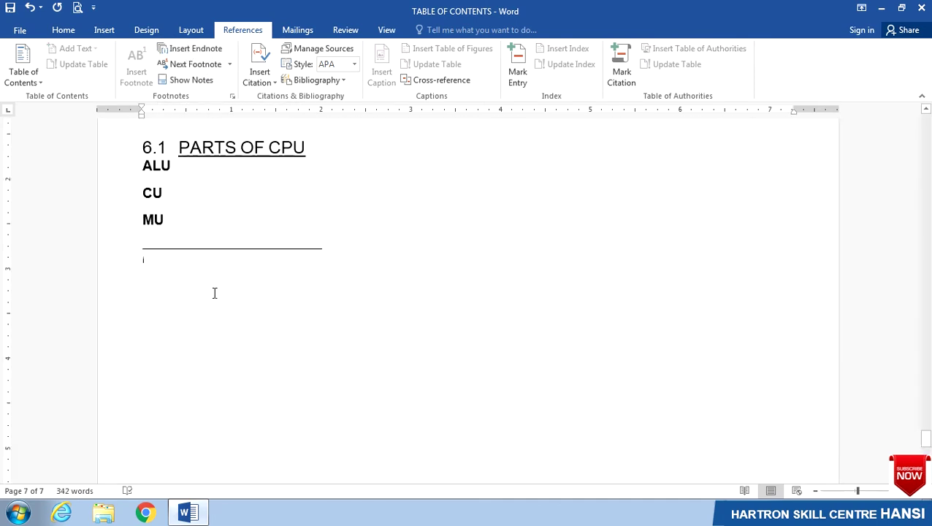
double_click(143, 263)
left_click(162, 271)
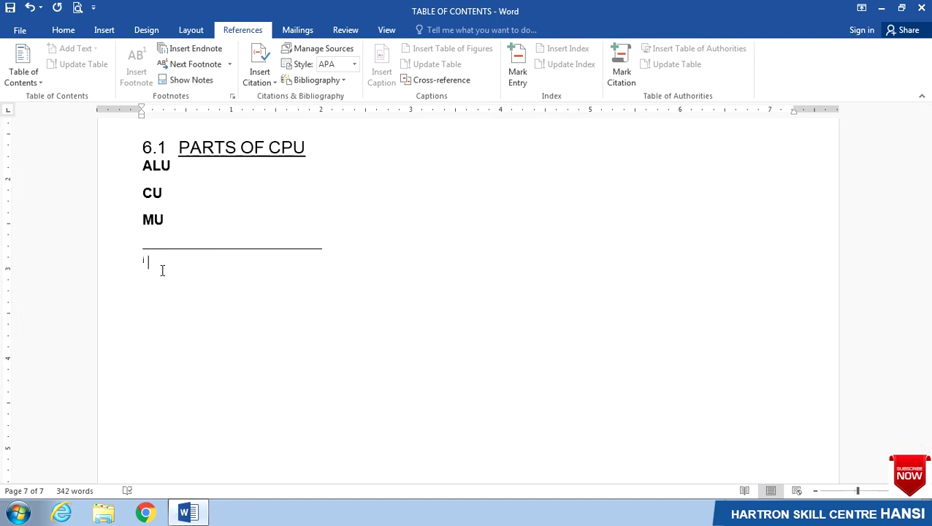
type("Without Input and Output devices, computers probably would be useless. As a monitor is needed and that is an output device, also a keyboard is probably one of the most needed devices and that is a input so in conclusion, I think computers wouldn't be what they are today if input and output devices never existed.")
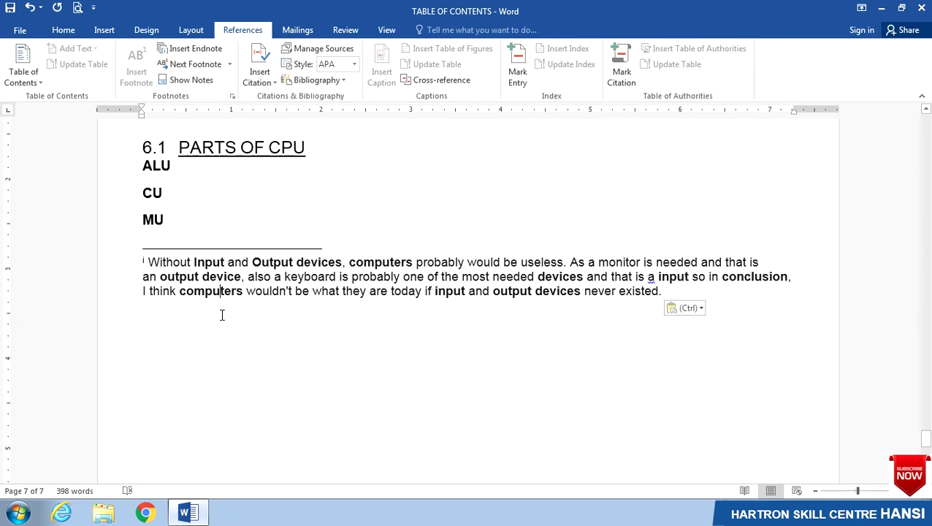
scroll(222, 315, "up", 4)
scroll(222, 315, "down", 2)
scroll(223, 315, "down", 1)
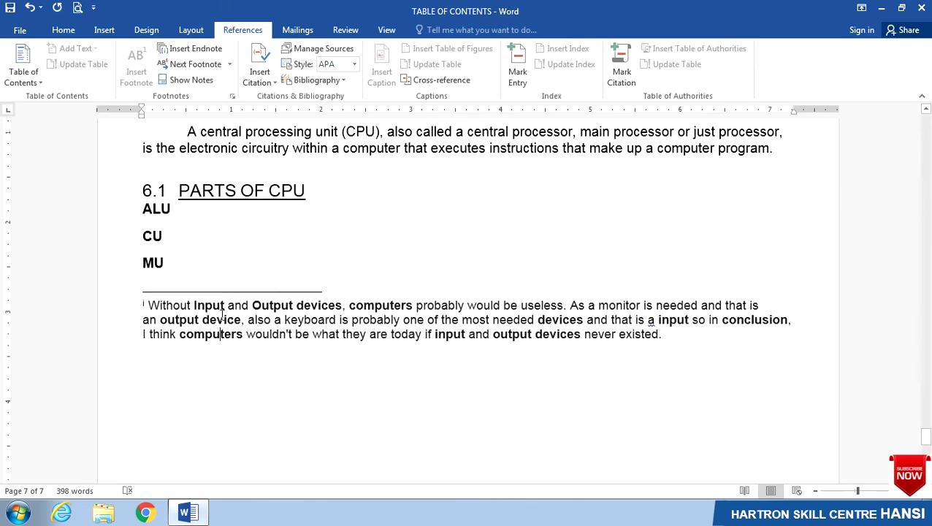
scroll(222, 315, "down", 1)
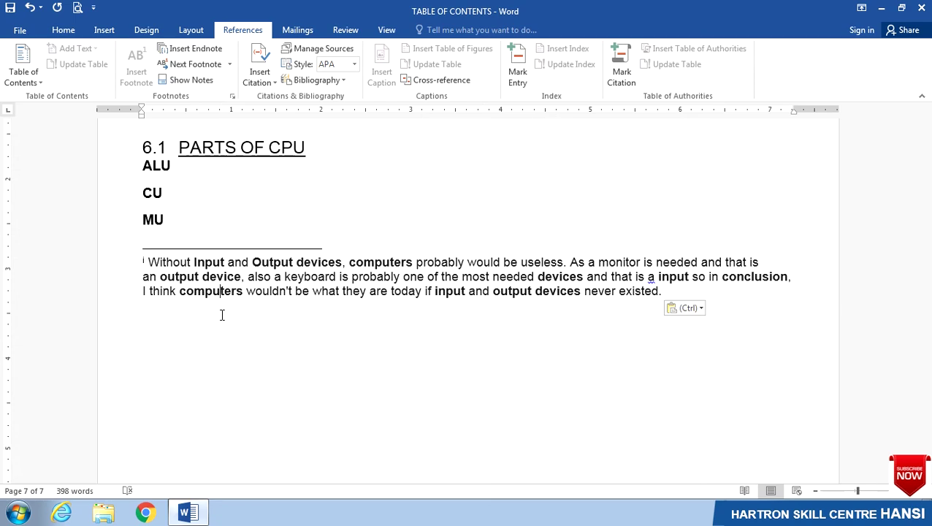
Go from the Chapter-2 feature list to the next endnote reference in Chapter-3 and view its note text
scroll(222, 315, "up", 10)
scroll(294, 230, "up", 15)
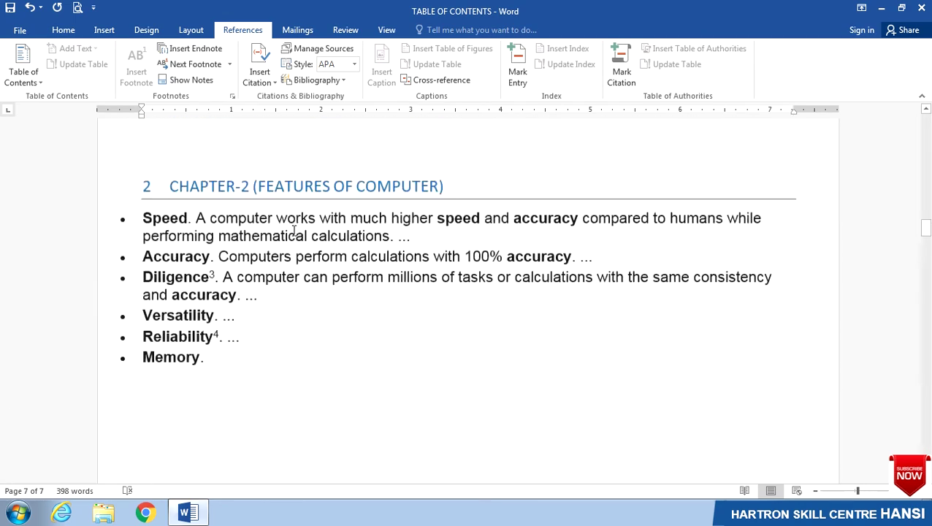
scroll(294, 230, "up", 3)
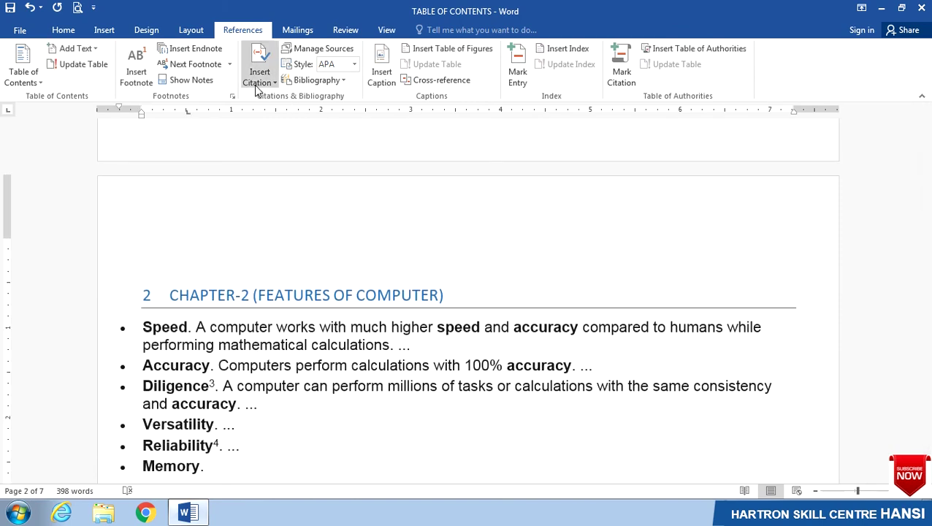
left_click(230, 64)
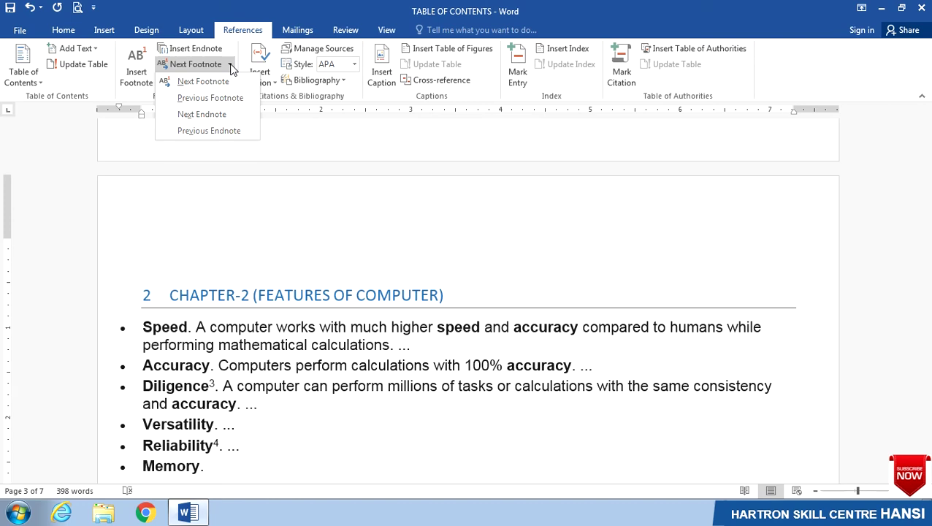
left_click(215, 117)
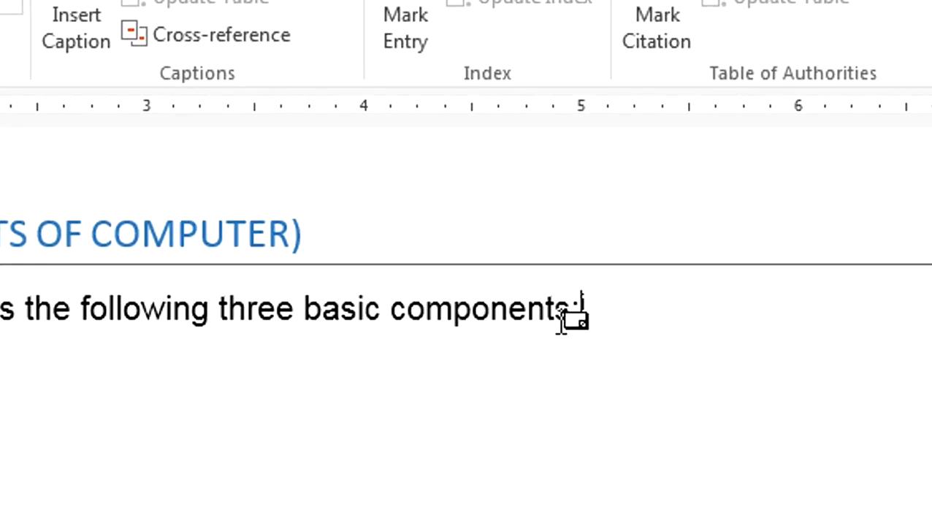
mouse_move(563, 318)
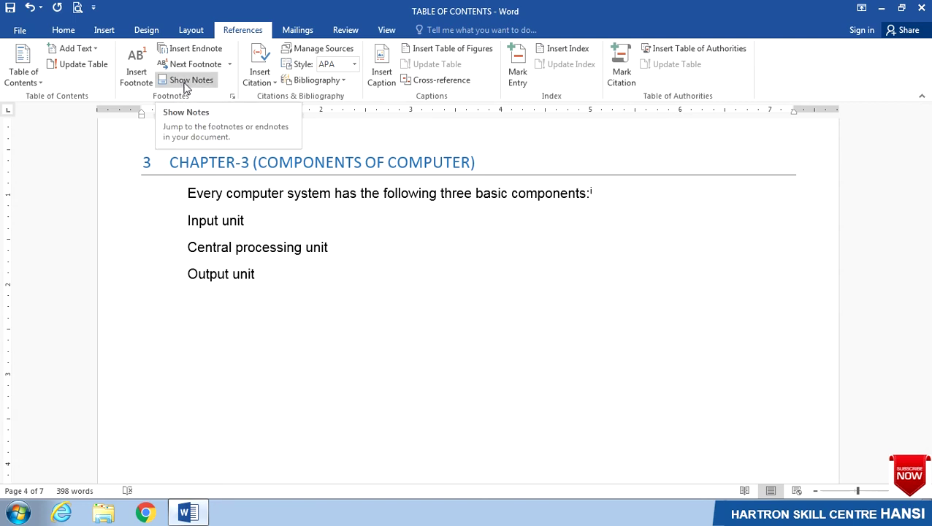
Use Show Notes from the Chapter-3 text to view the document's footnote area
left_click(184, 83)
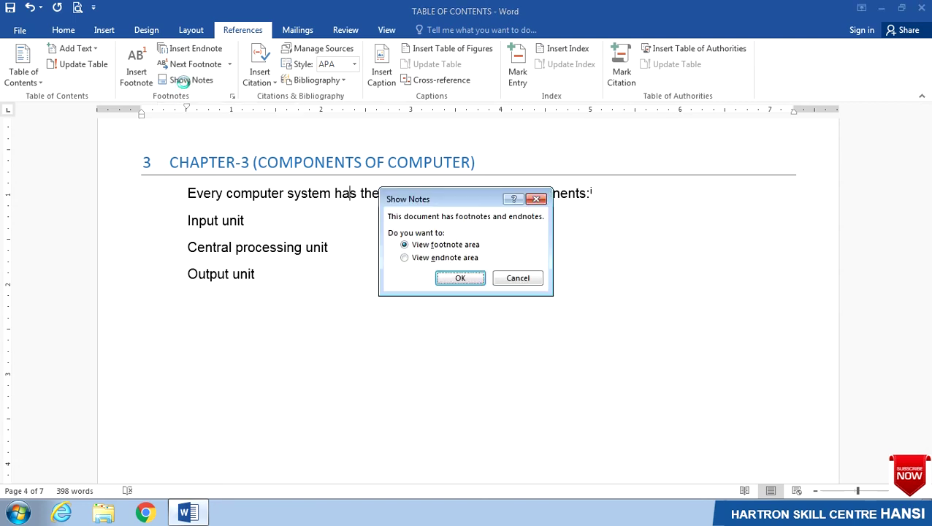
left_click_drag(435, 205, 676, 156)
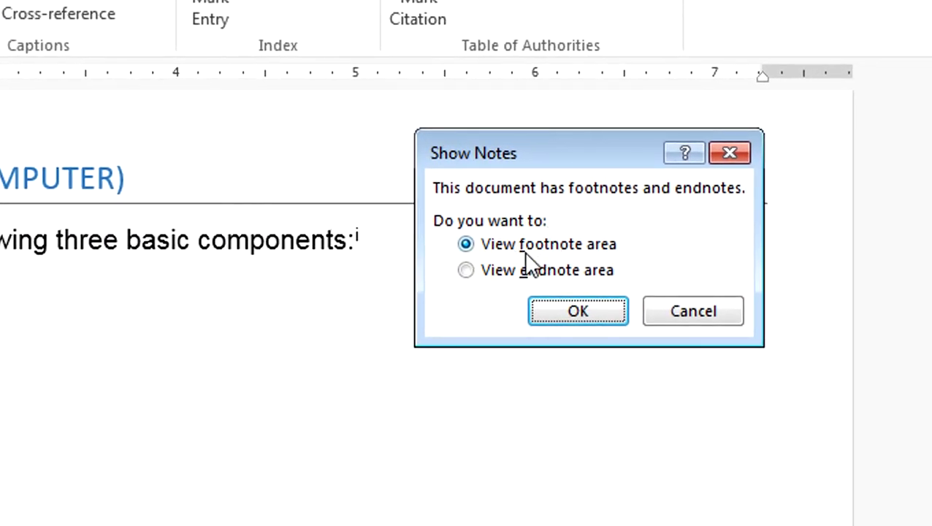
left_click(604, 249)
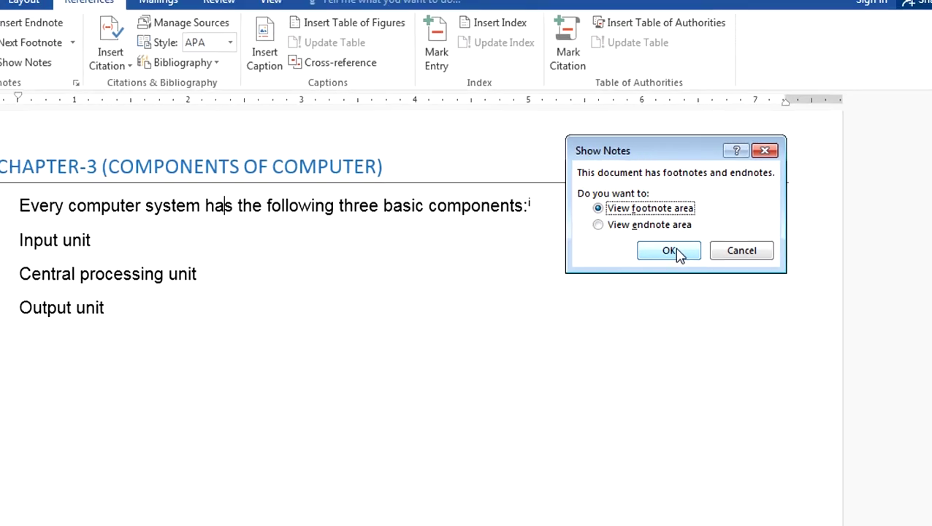
left_click(676, 252)
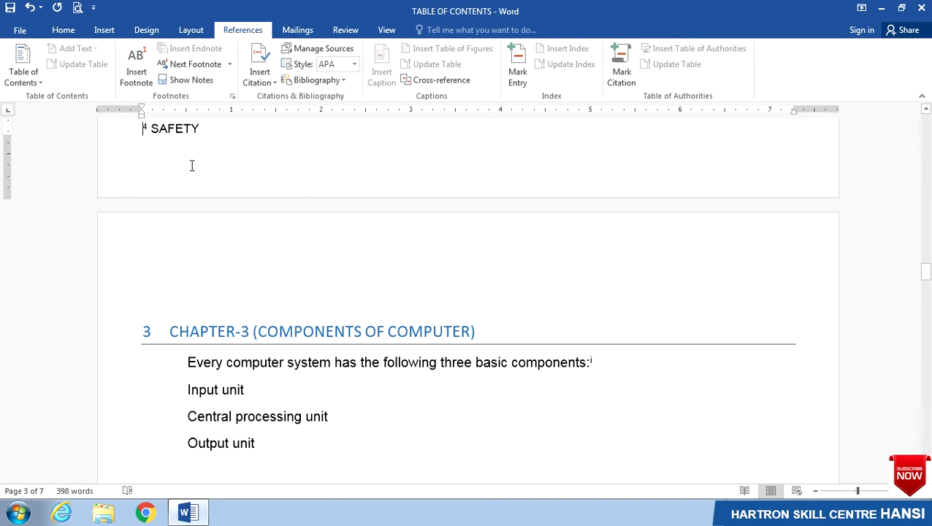
Return to the "Reliability" footnote reference, use Show Notes to view the endnote area, and review the endnote below Chapter-6
left_click(208, 78)
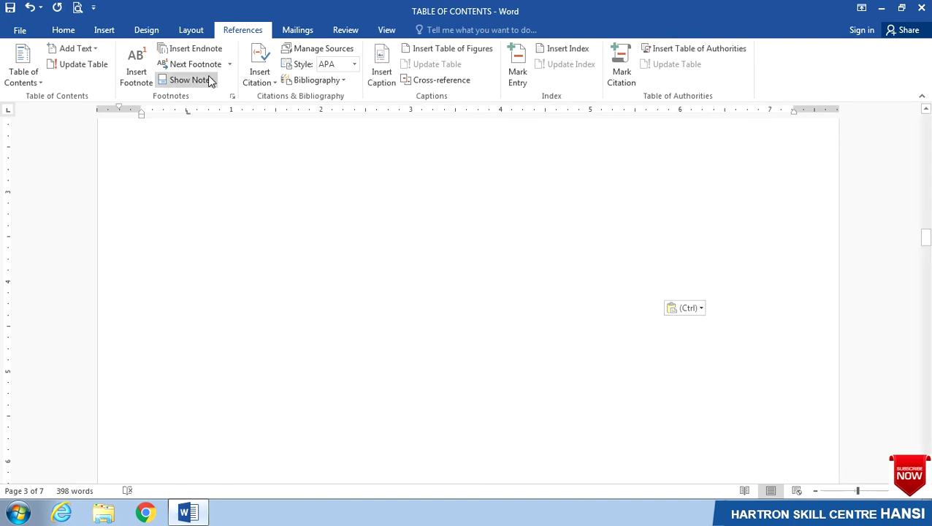
left_click(208, 77)
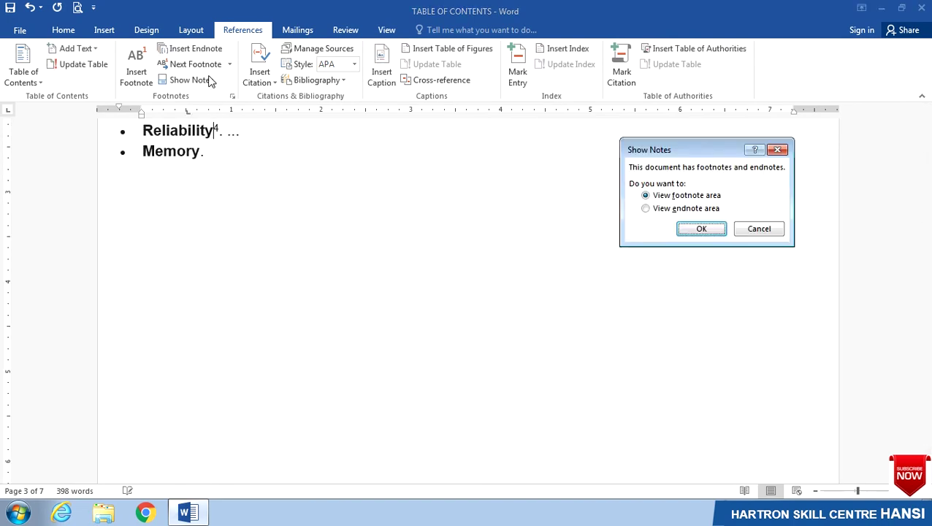
left_click(687, 210)
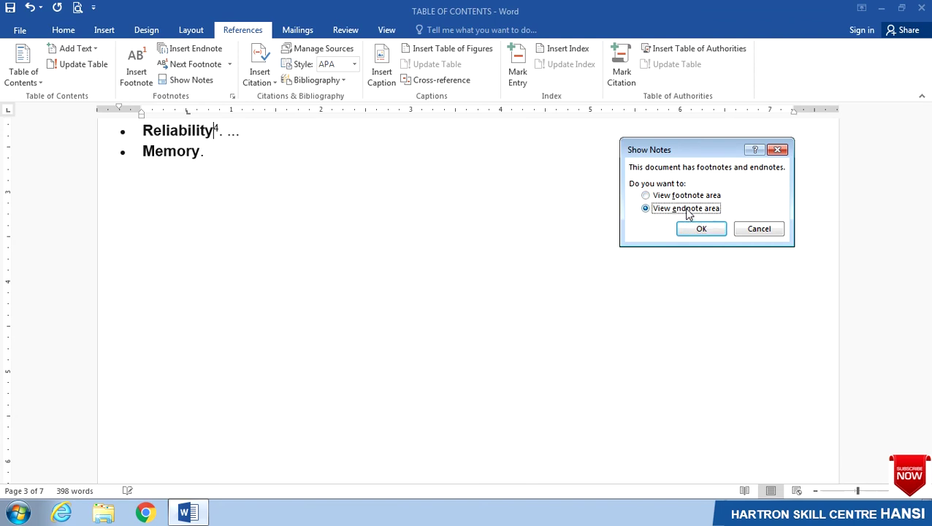
left_click(698, 230)
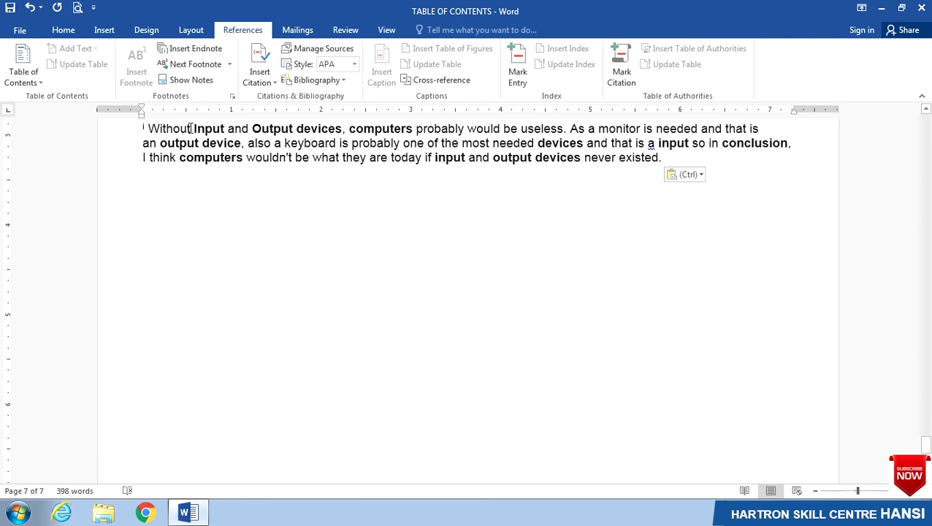
scroll(590, 151, "up", 1)
key("ctrl+v")
scroll(590, 151, "up", 4)
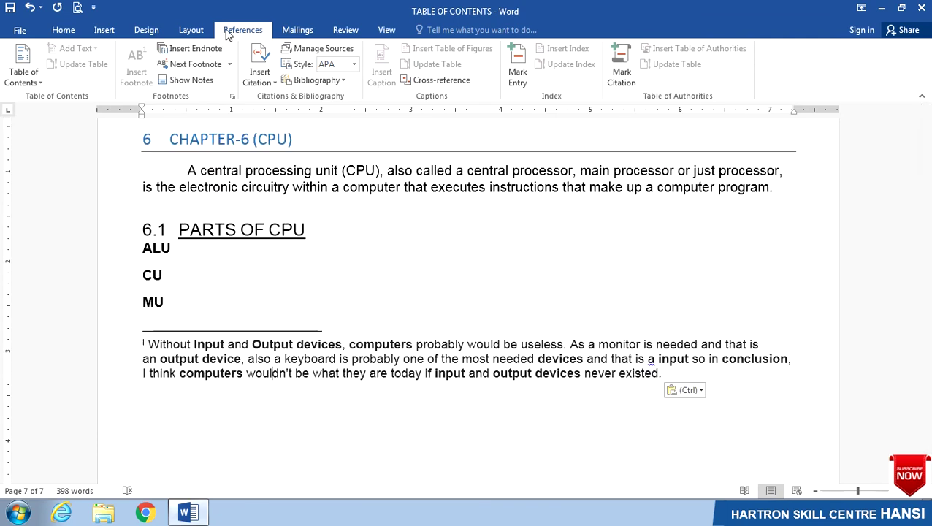
left_click(227, 175)
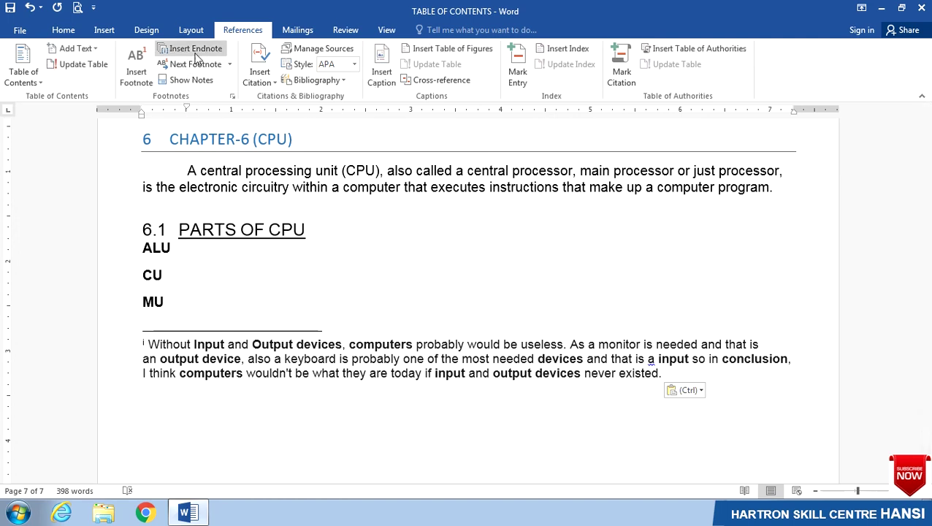